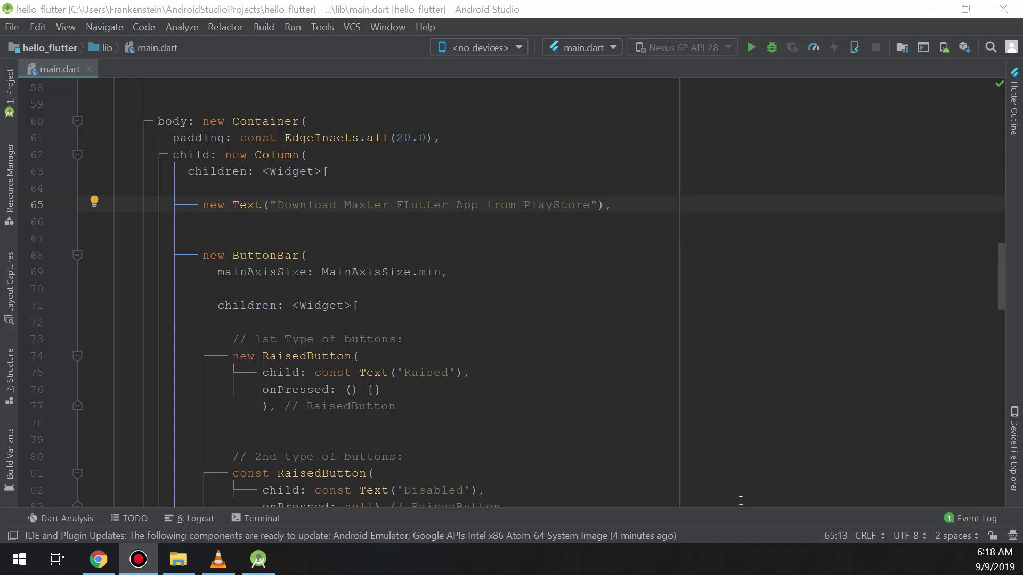
Step: Delete both ButtonBar blocks from the Column and add blank lines below the Text widget
left_click(564, 453)
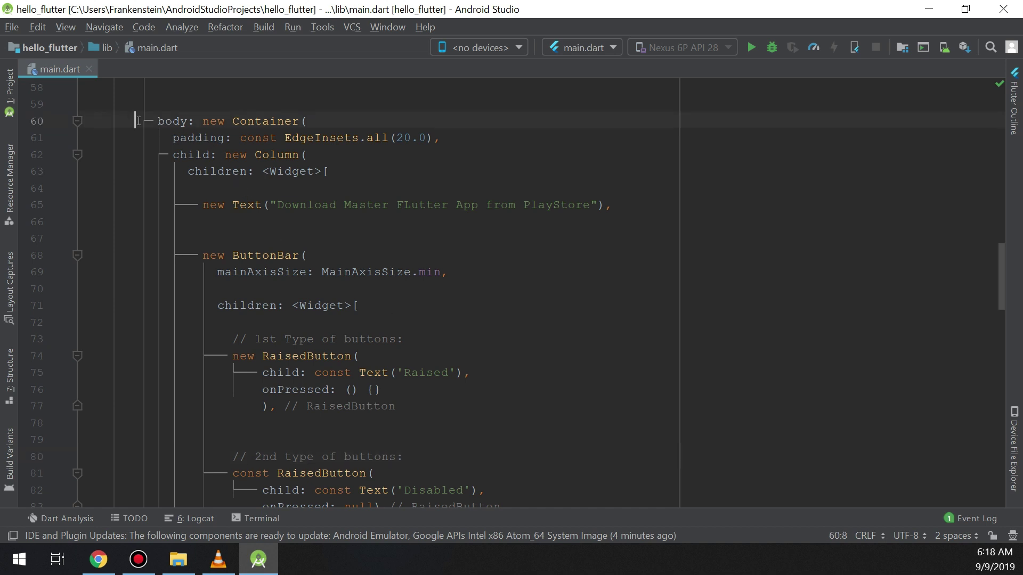
mouse_move(141, 121)
left_mouse_down()
mouse_move(404, 138)
mouse_move(536, 321)
left_mouse_up()
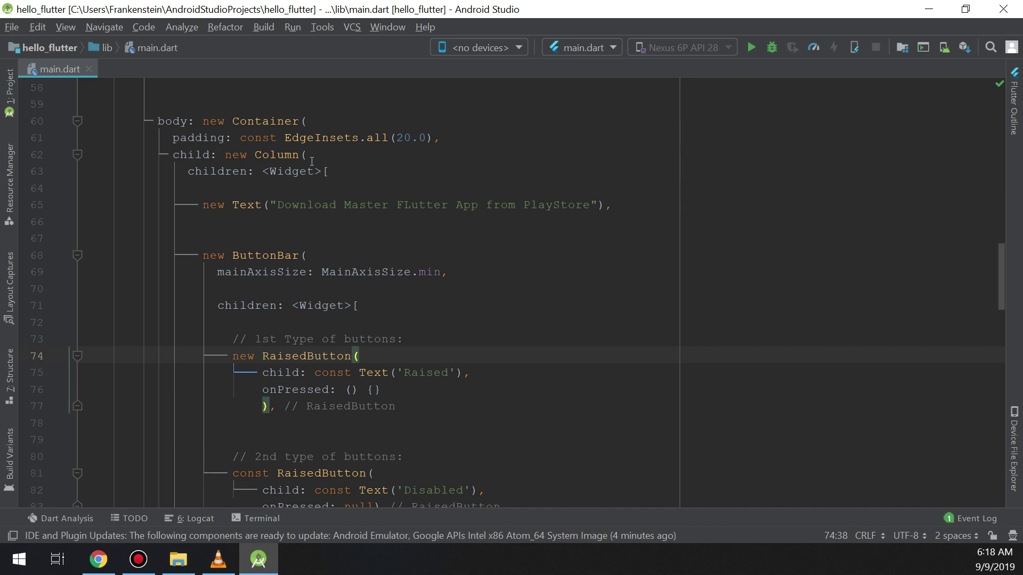
scroll(442, 307, "down", 2)
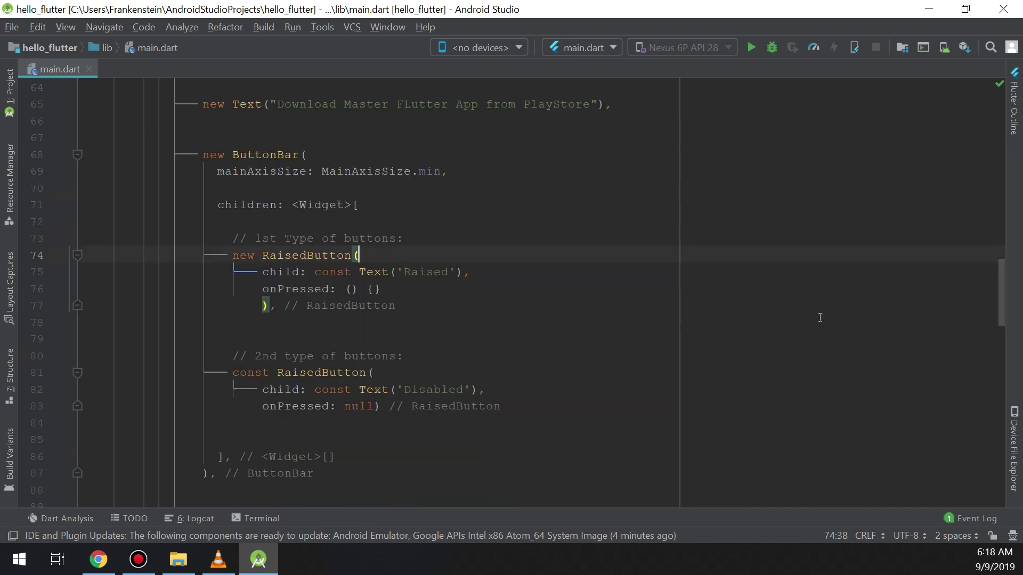
left_click_drag(998, 298, 997, 434)
mouse_move(524, 379)
left_mouse_down()
mouse_move(232, 209)
mouse_move(154, 55)
mouse_move(173, 217)
left_mouse_up()
key("Delete")
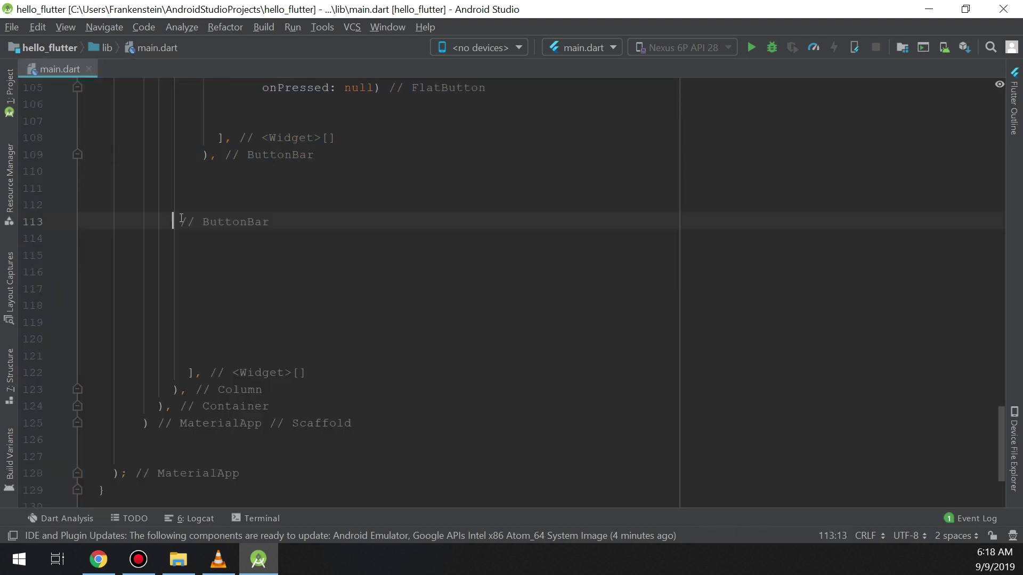
mouse_move(408, 185)
left_mouse_down()
mouse_move(158, 6)
mouse_move(384, 304)
left_mouse_up()
key("Delete")
mouse_move(217, 271)
left_mouse_down()
mouse_move(97, 188)
mouse_move(77, 100)
left_mouse_up()
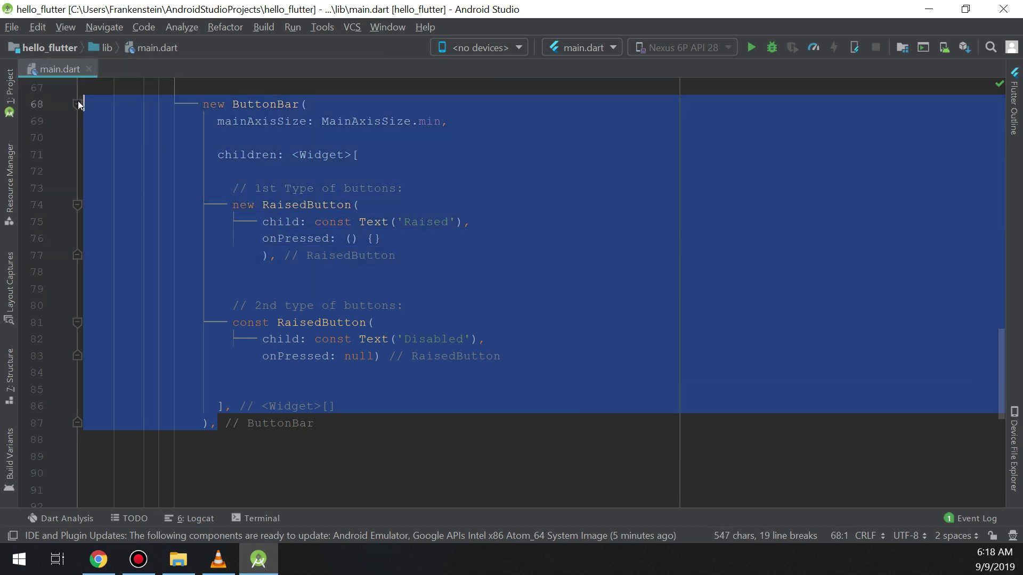
key("Delete")
key("Return")
key("Return")
scroll(393, 197, "up", 3)
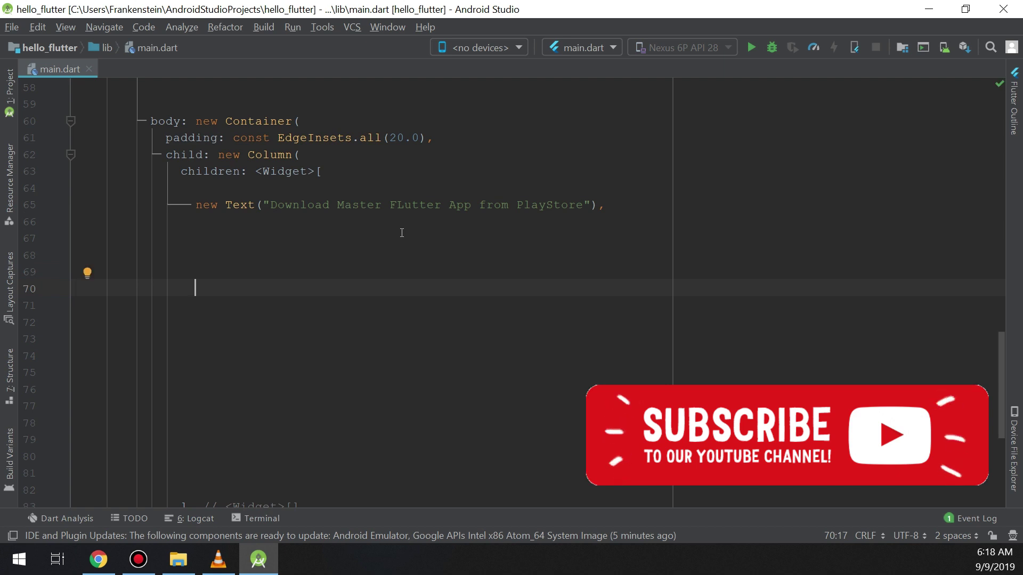
type("new Imag")
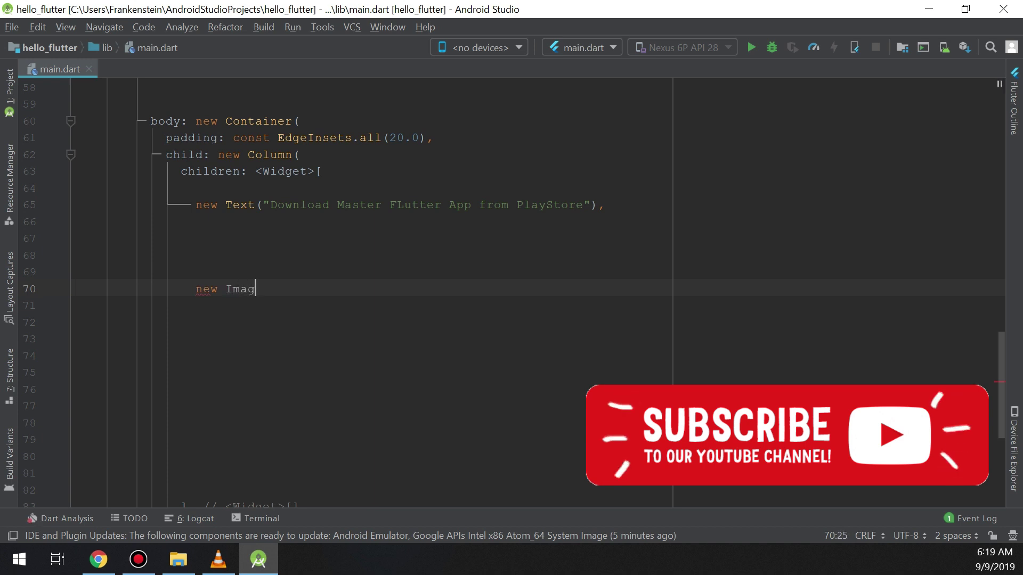
type("e.n")
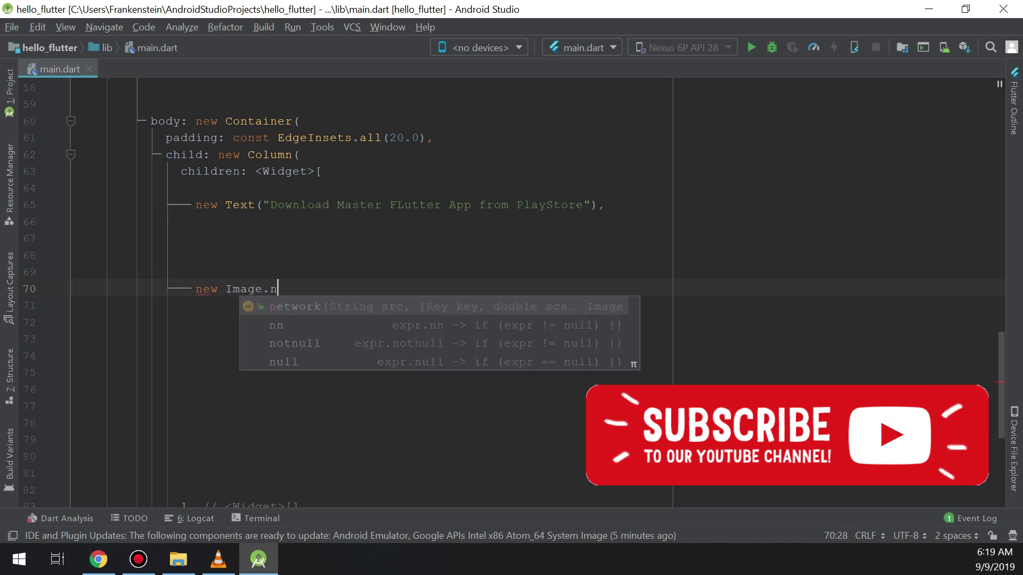
Step: Insert Image.network under the Text widget, replacing its src placeholder with an empty argument line
key("Return")
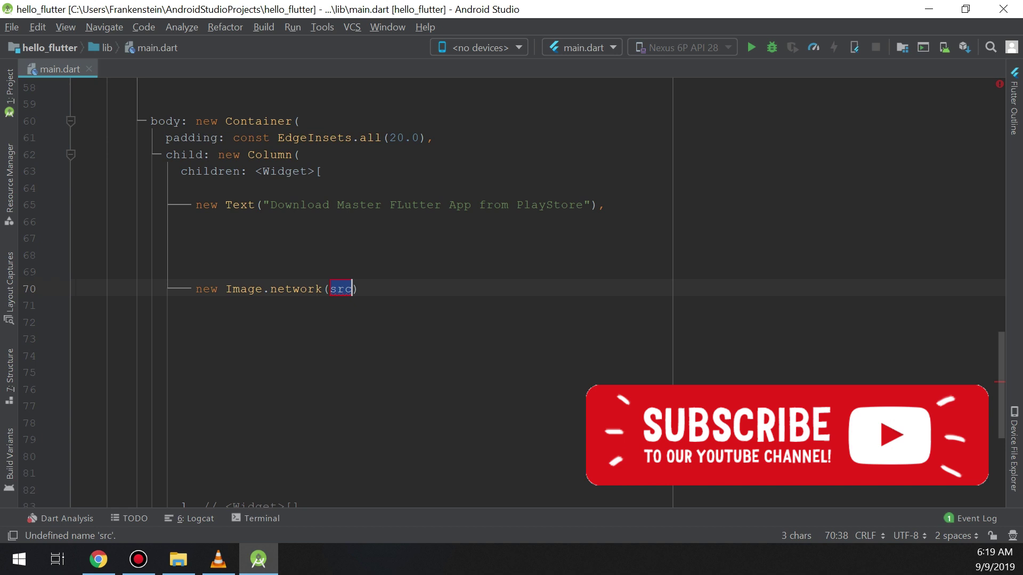
key("Escape")
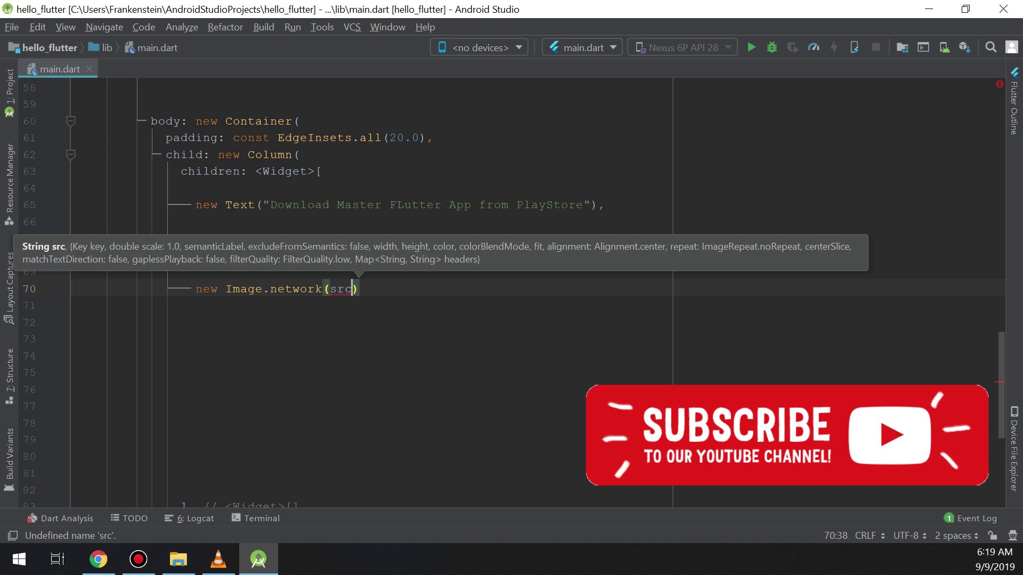
key("ctrl+shift+Left")
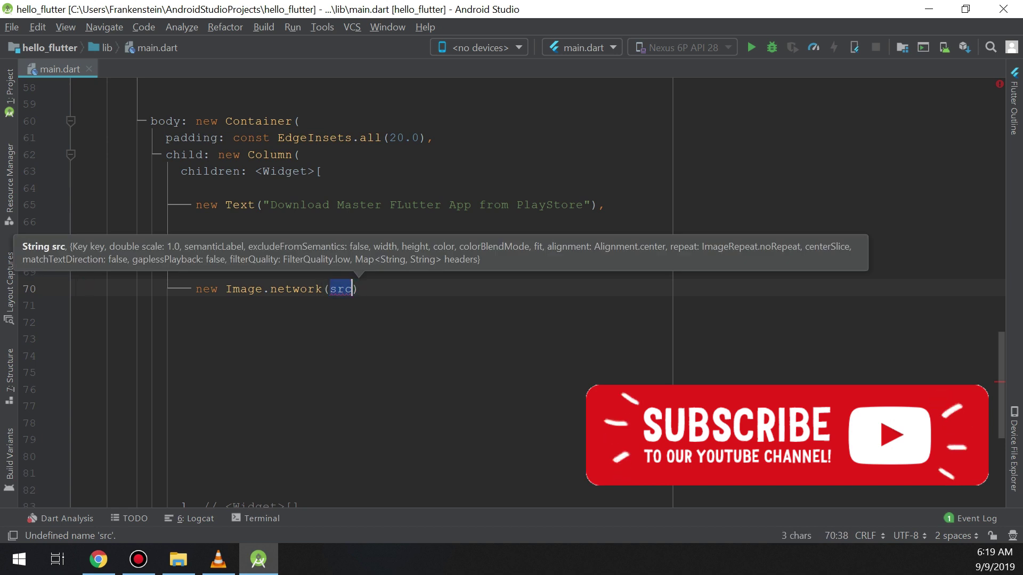
key("Return")
key("Down")
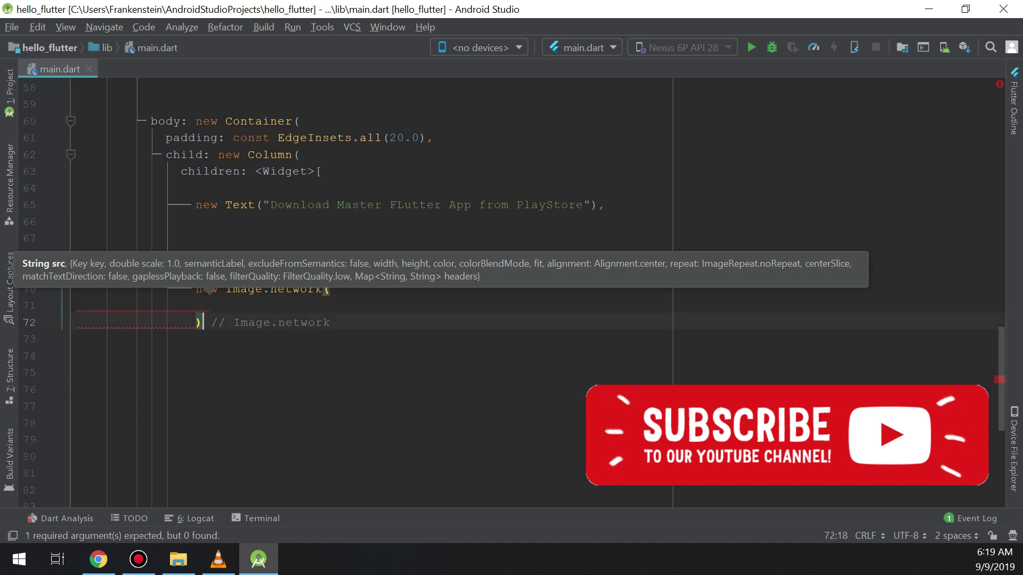
type(",")
key("Up")
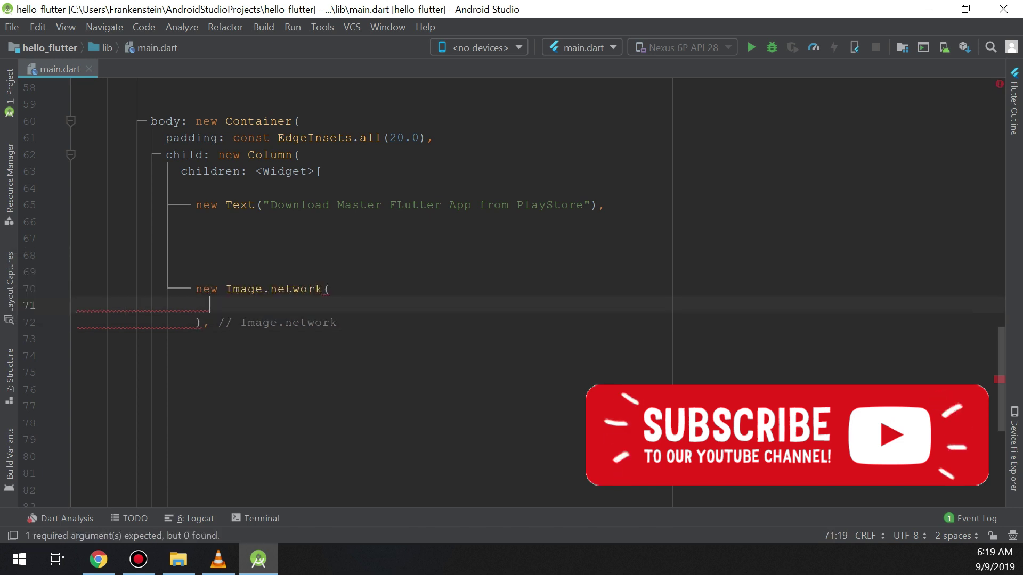
scroll(192, 248, "down", 1)
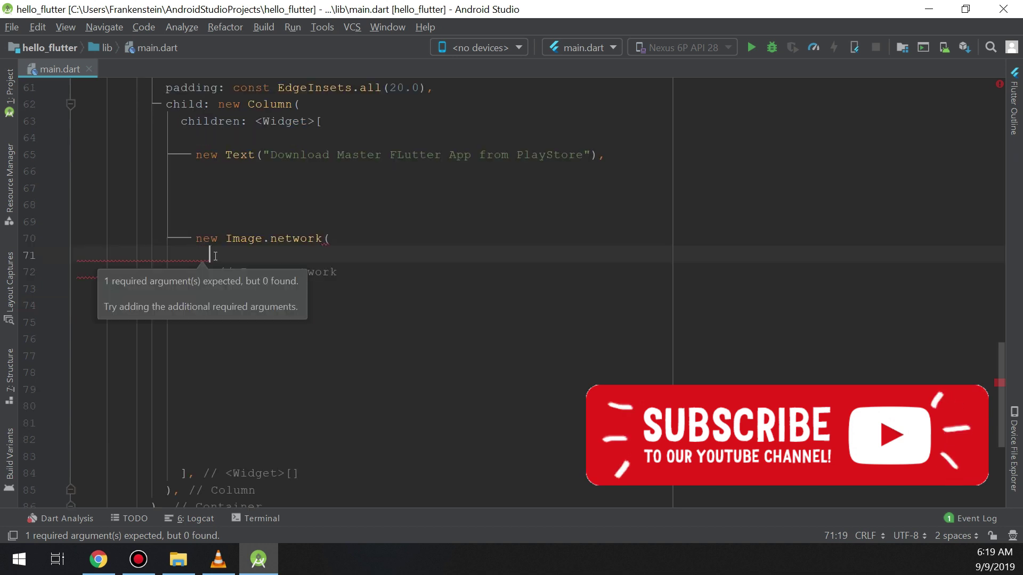
type("'")
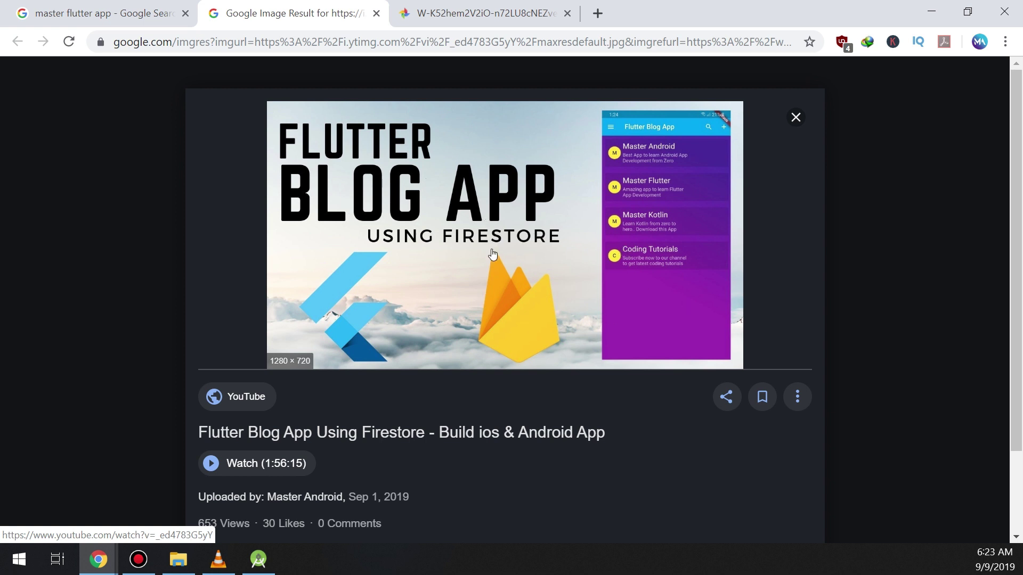
Step: Copy the Google Image Result page's URL from Chrome's address bar
left_click(450, 10)
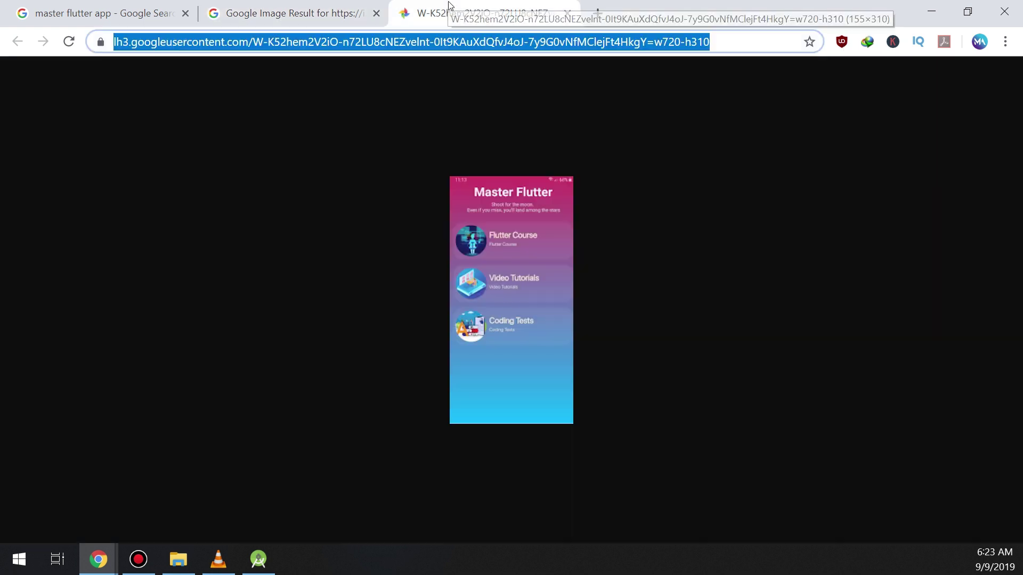
left_click(323, 12)
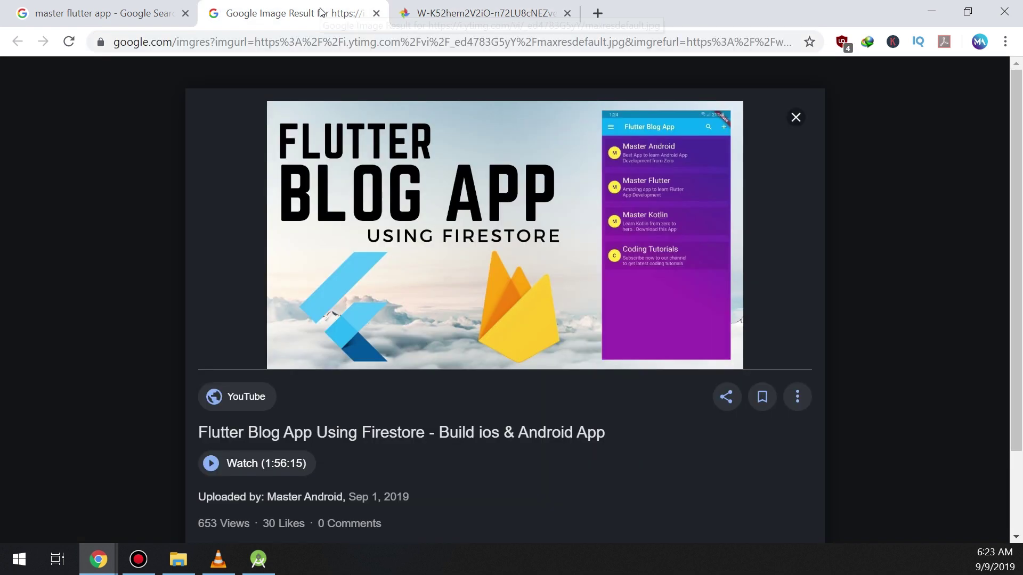
left_click(368, 44)
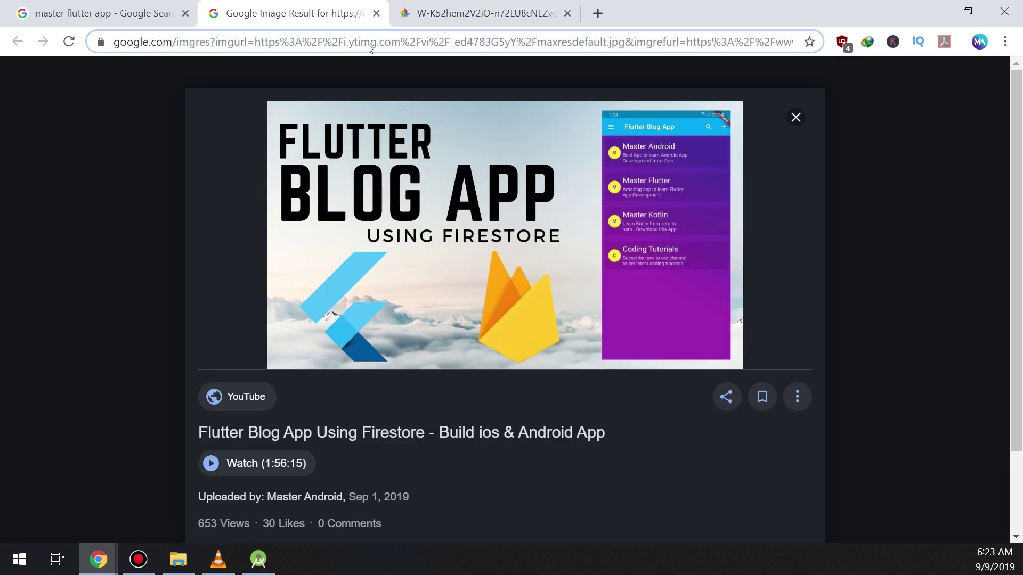
right_click(368, 44)
left_click(402, 133)
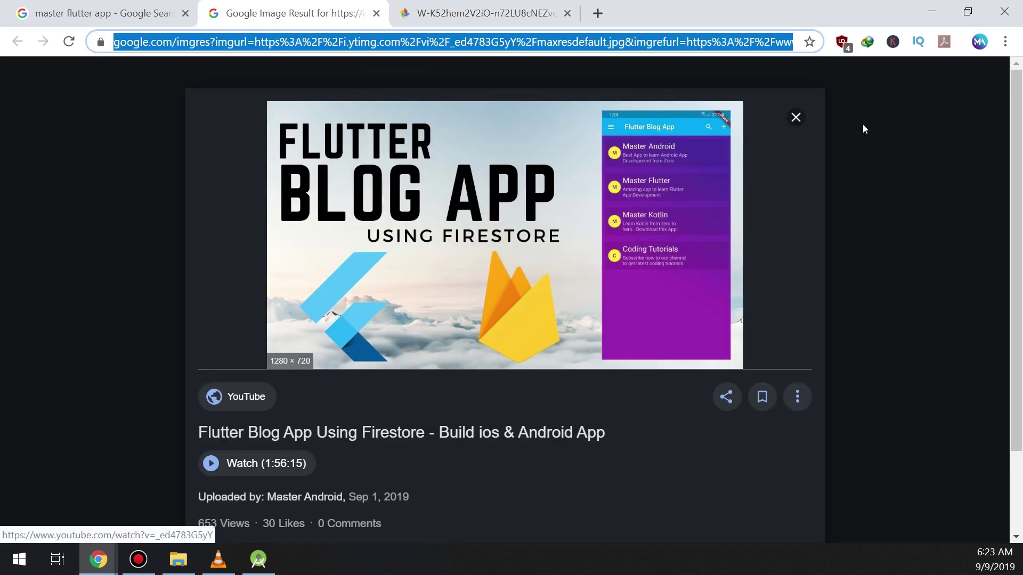
left_click(928, 8)
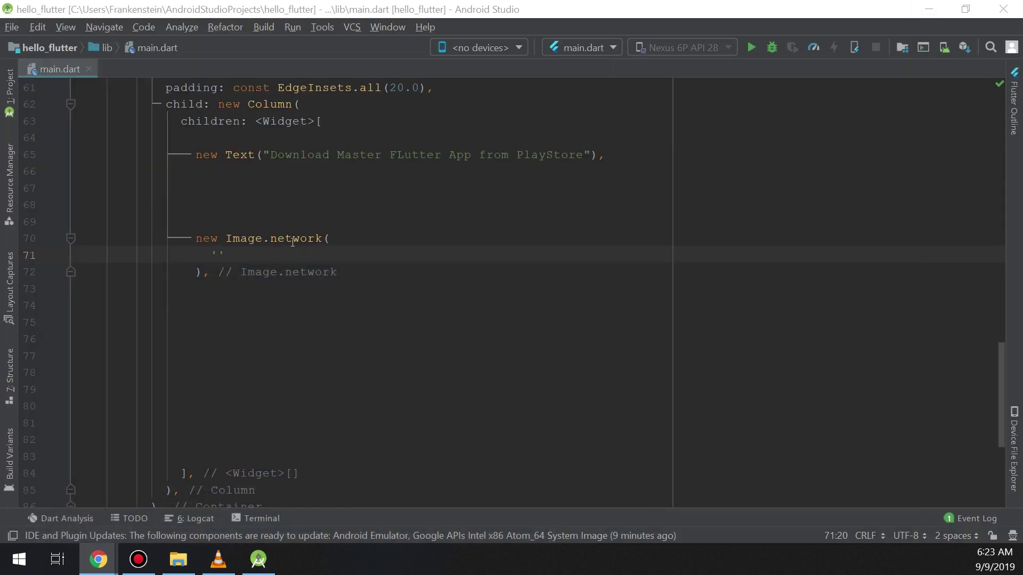
Step: Paste the Google result link into line 71's quotes, then select the Master Flutter image URL in Chrome
left_click(219, 255)
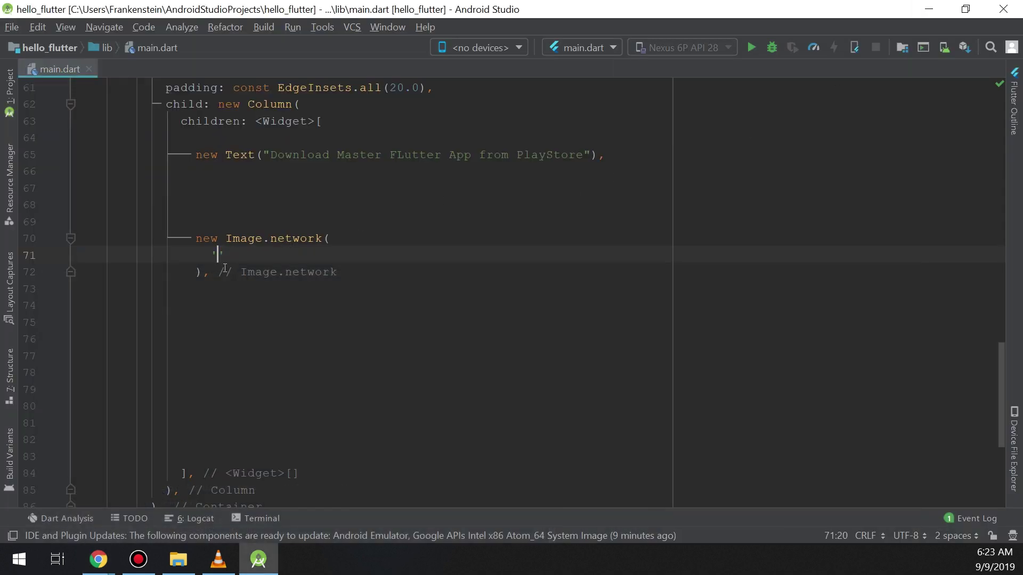
key("ctrl+v")
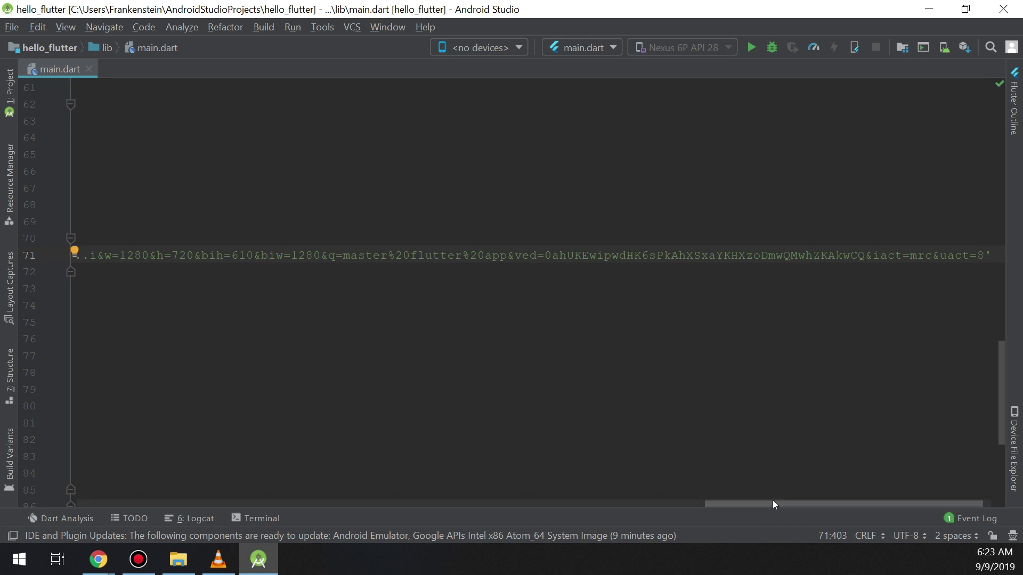
left_click_drag(772, 507, 312, 469)
scroll(312, 468, "left", 10)
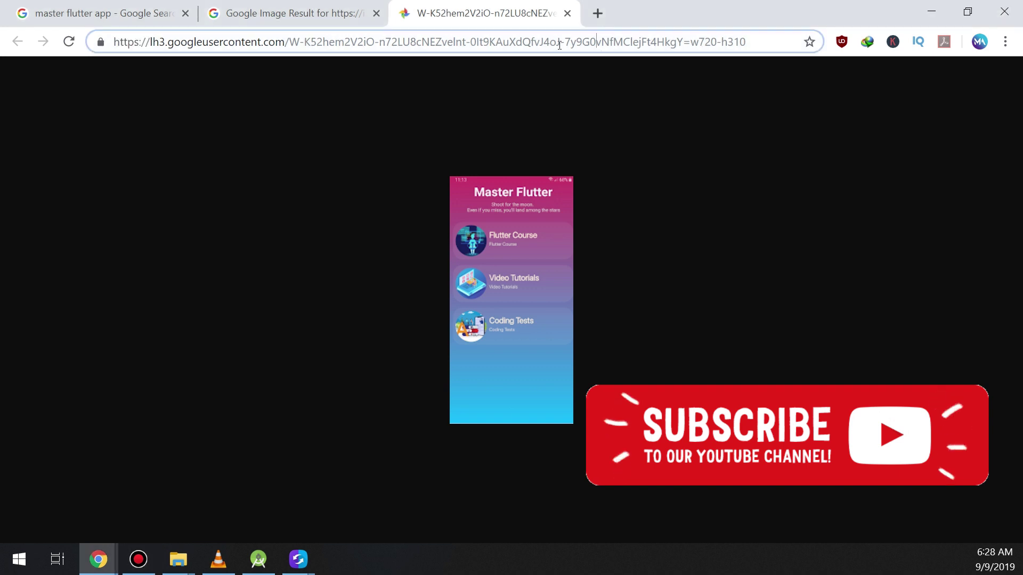
right_click(560, 42)
left_click(516, 42)
key("ctrl+a")
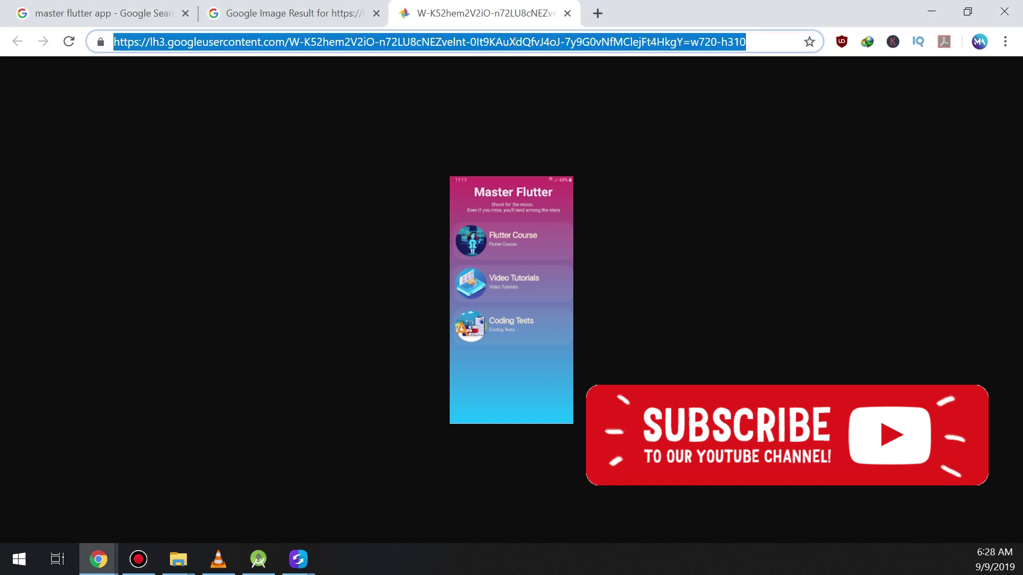
left_click(931, 10)
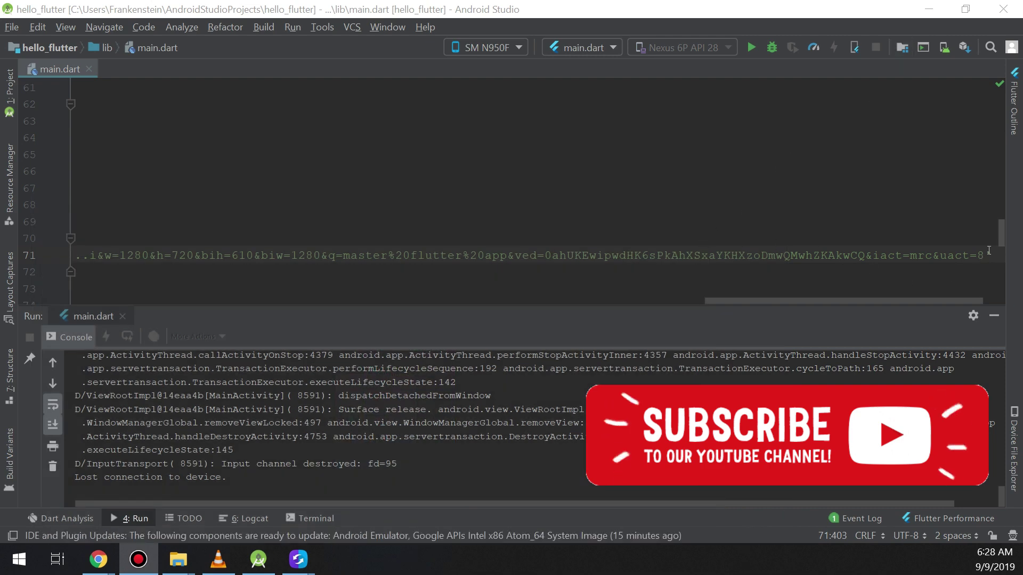
Step: Paste the googleusercontent address over line 71's link and run the app on the phone
mouse_move(989, 251)
left_mouse_down()
mouse_move(76, 255)
mouse_move(226, 254)
left_mouse_up()
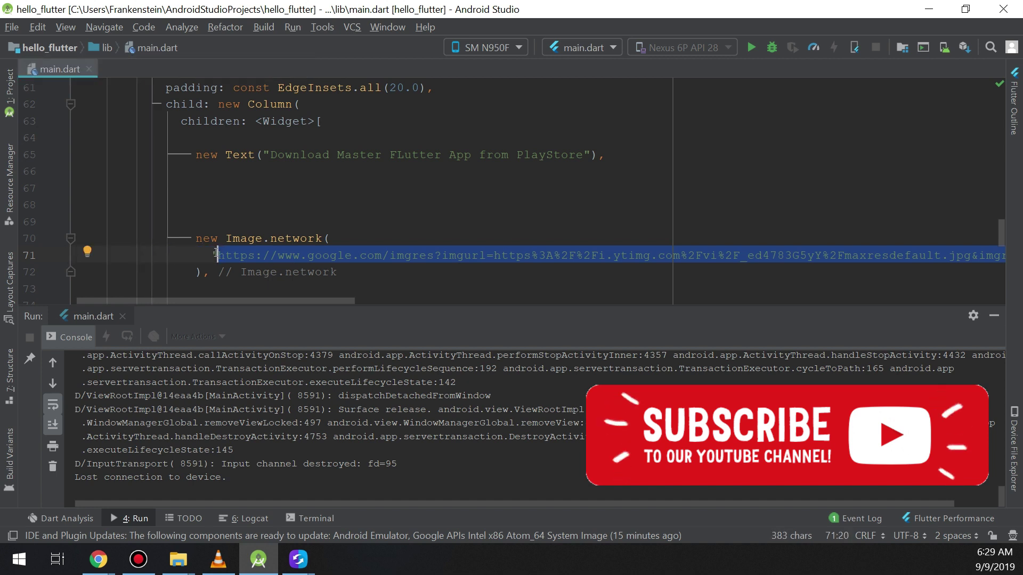
key("ctrl+v")
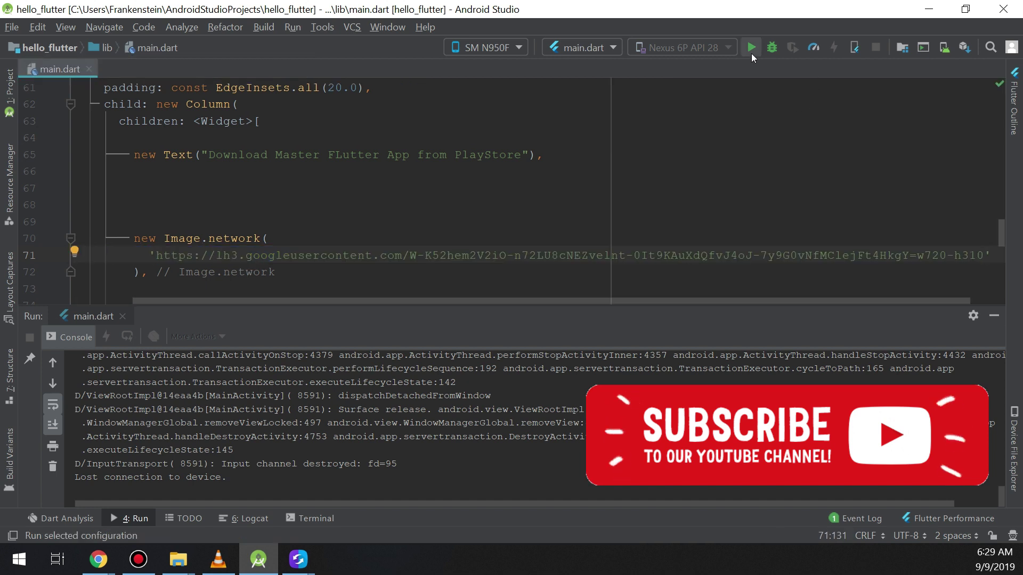
left_click(751, 50)
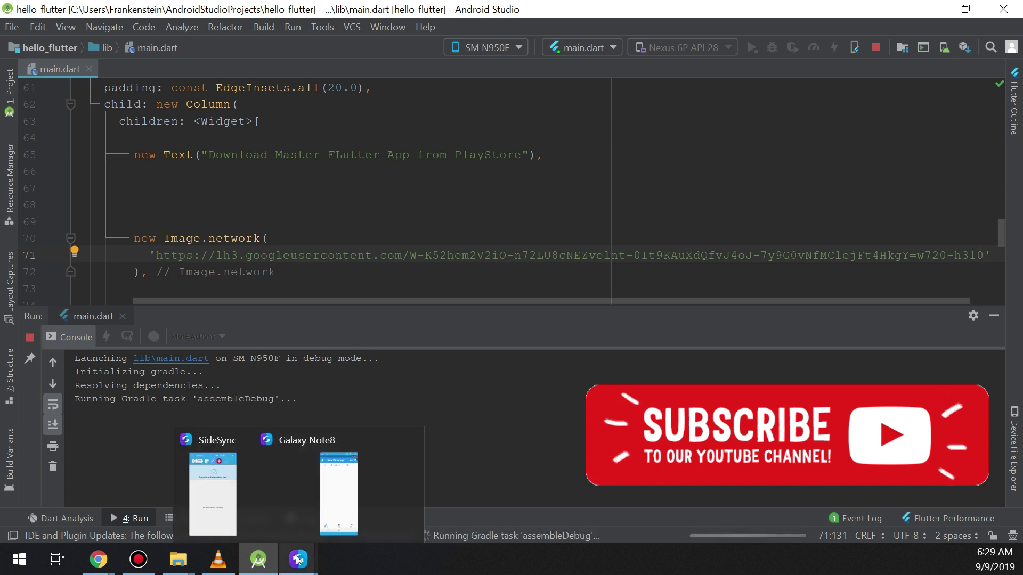
mouse_move(298, 559)
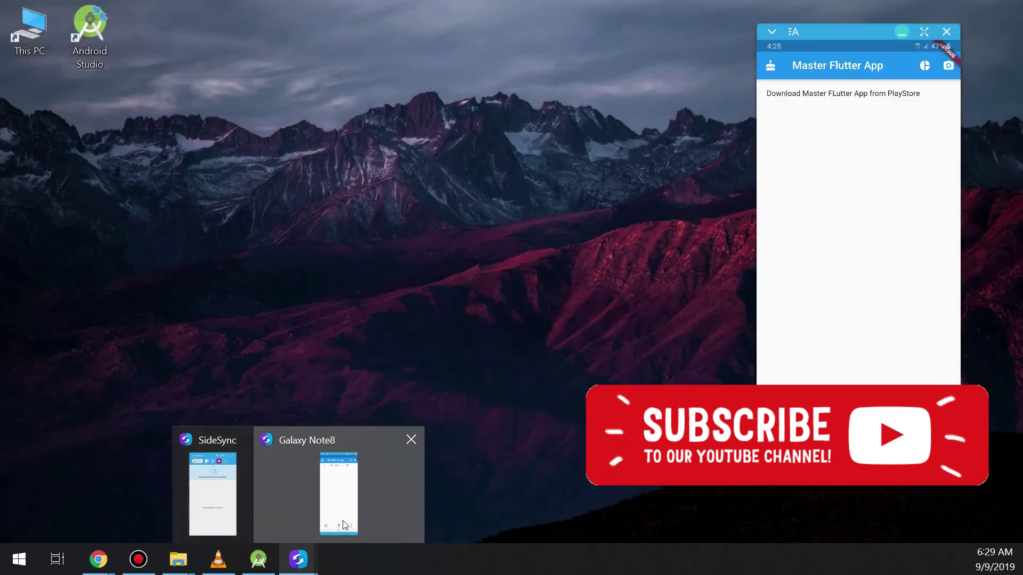
Step: Bring up the Galaxy Note8 mirror in SideSync and reconnect it to see the app
left_click(339, 519)
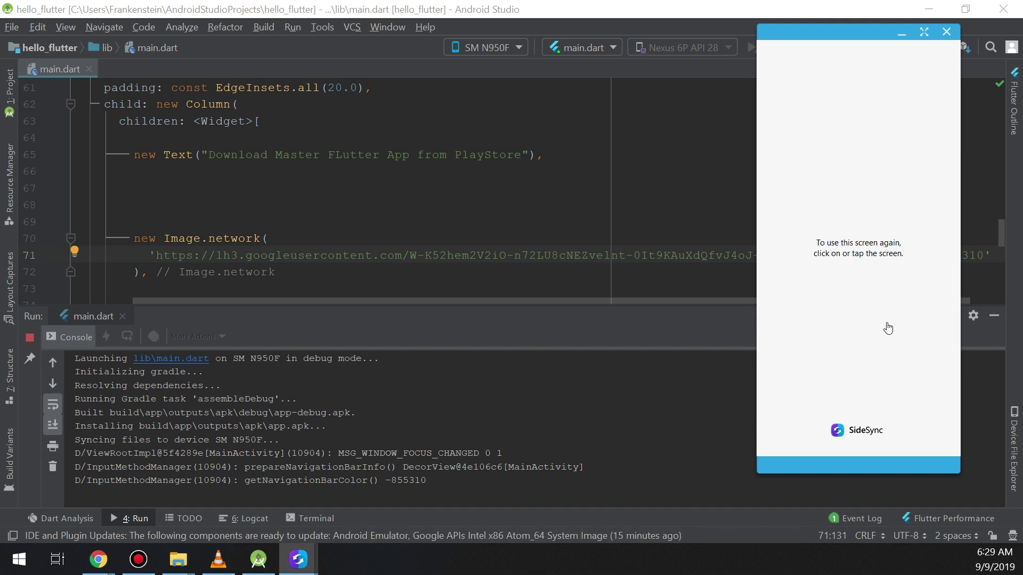
left_click(887, 328)
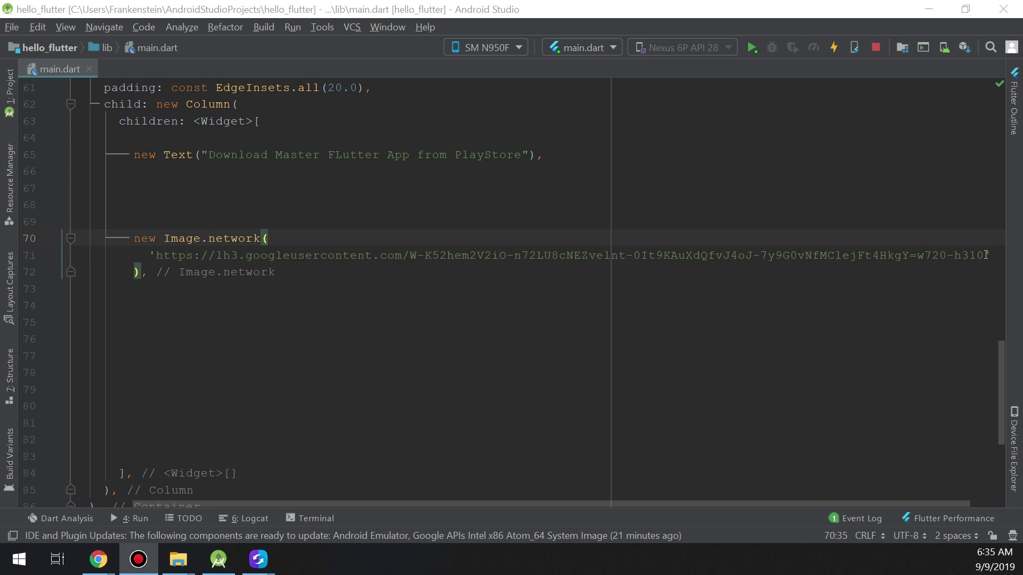
Step: Paste the giphy.gif URL over the old address inside line 71's quotes
left_click_drag(986, 256, 789, 243)
left_click_drag(185, 238, 162, 255)
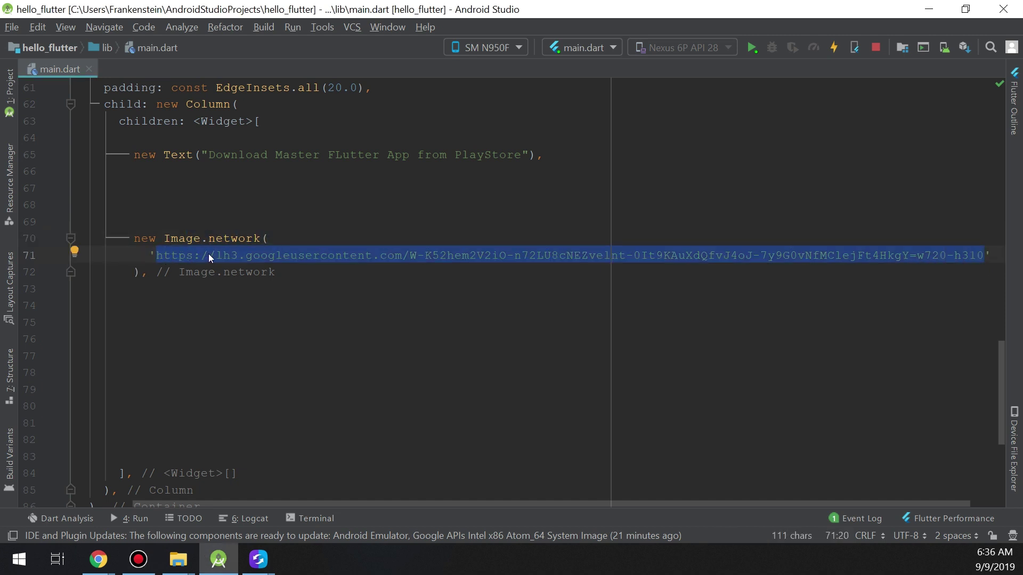
key("ctrl+v")
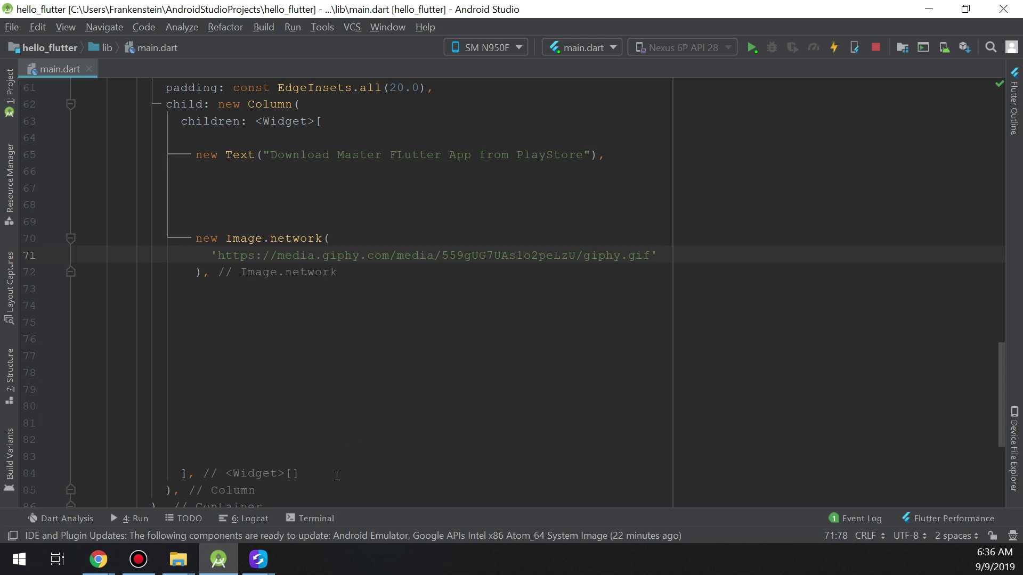
Step: Reload the app and view the giphy GIF animating below the download text
key("alt+Tab")
left_click(871, 302)
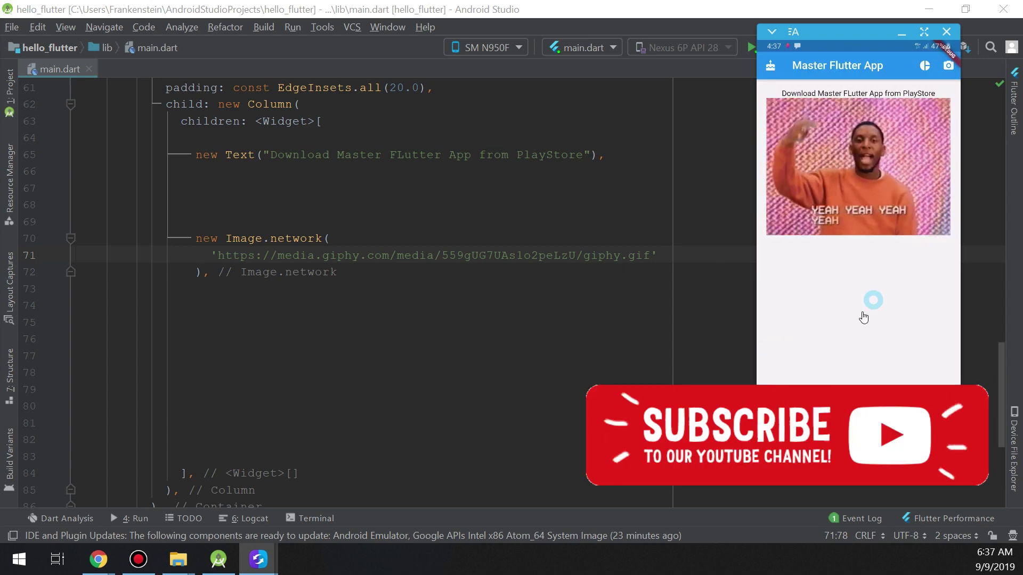